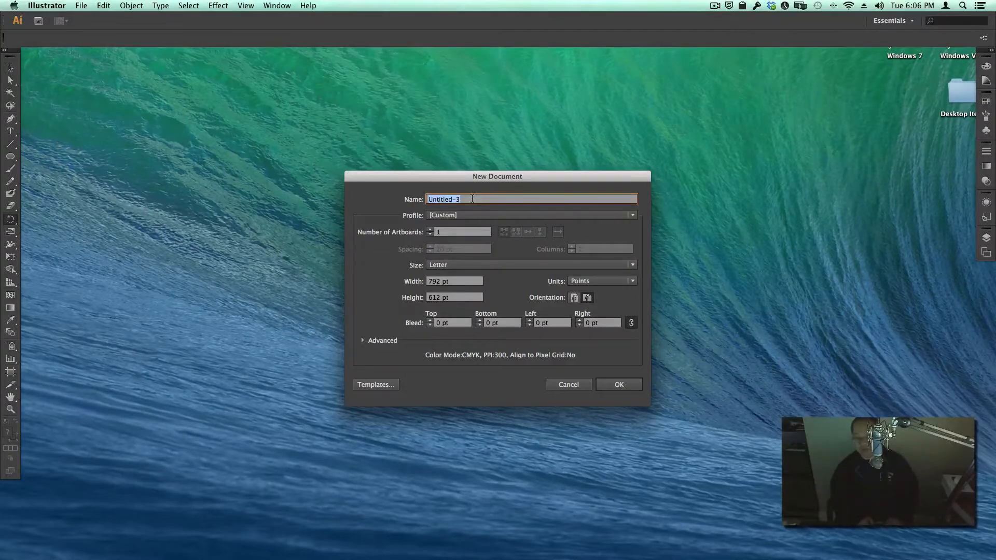
Create a landscape Letter document, 792 by 612 pt, named flower.
{"action": "type", "text": "flower"}
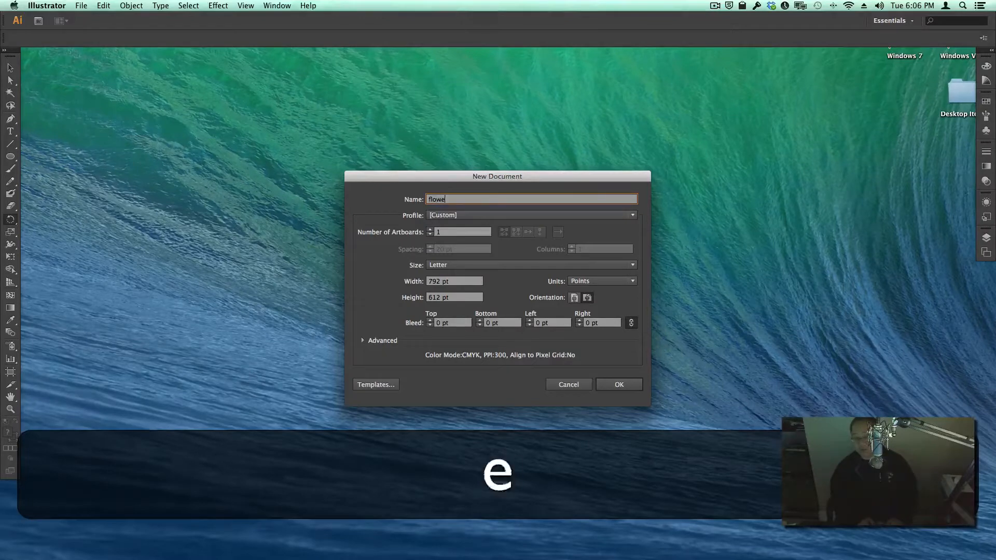
{"action": "left_click", "coordinate": [588, 300]}
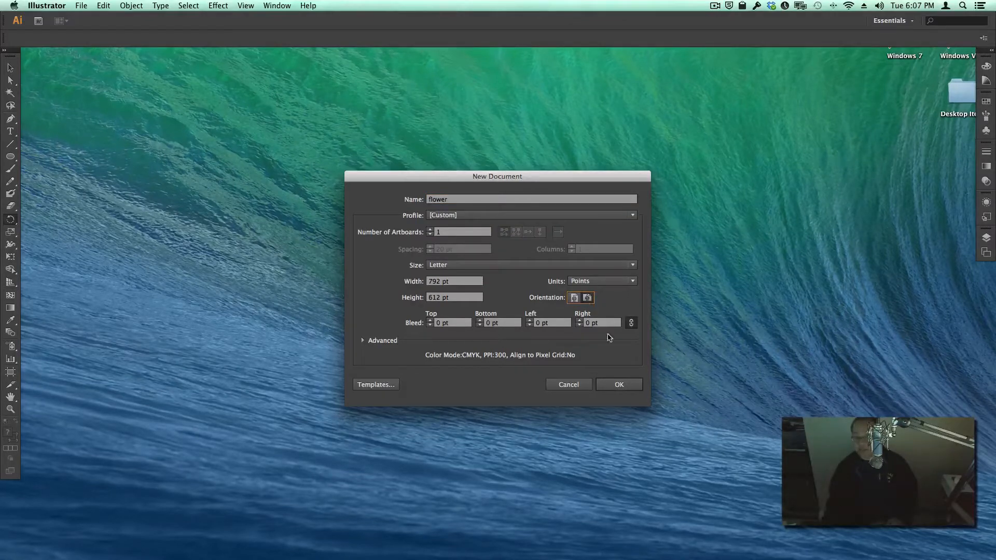
{"action": "left_click", "coordinate": [621, 386]}
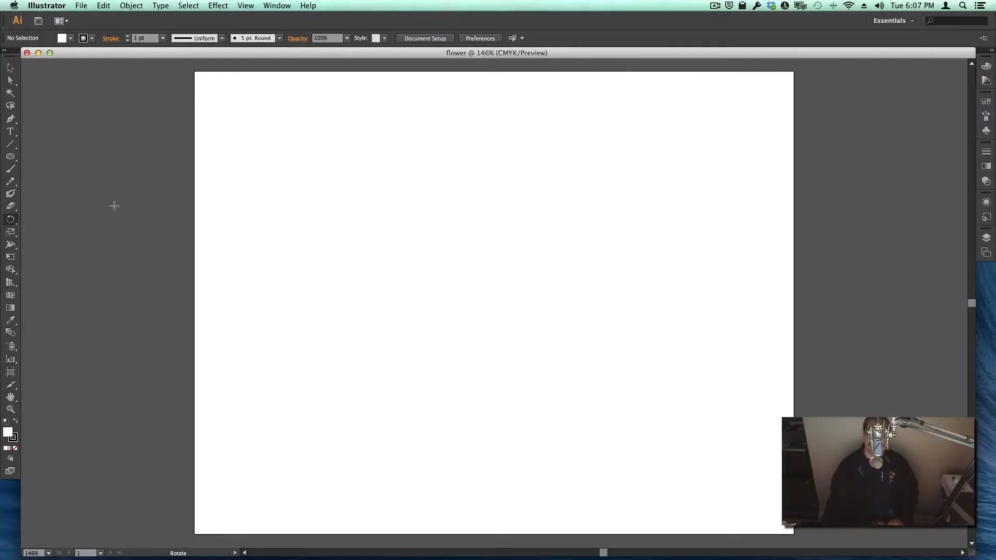
Draw a circle about 93 pt in diameter near the middle of the artboard with the Ellipse tool.
{"action": "left_click", "coordinate": [11, 158]}
{"action": "left_click", "coordinate": [11, 158]}
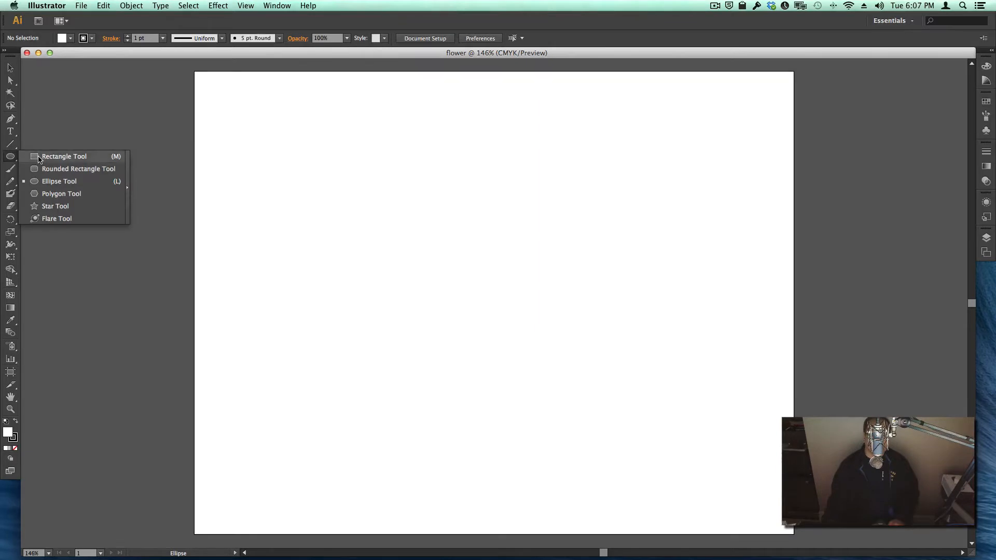
{"action": "left_click", "coordinate": [49, 182]}
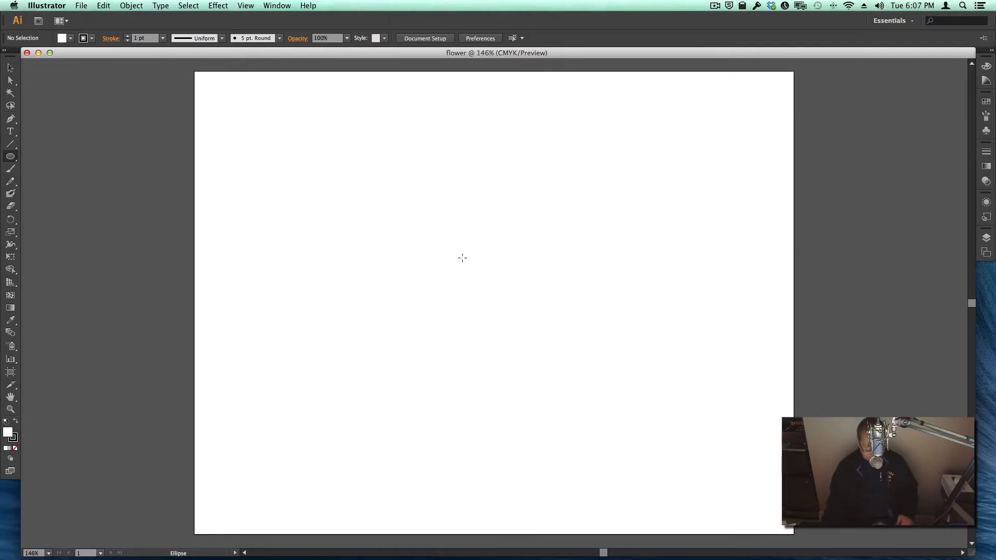
{"action": "mouse_move", "coordinate": [452, 256]}
{"action": "left_mouse_down"}
{"action": "mouse_move", "coordinate": [523, 340]}
{"action": "mouse_move", "coordinate": [511, 328]}
{"action": "left_mouse_up"}
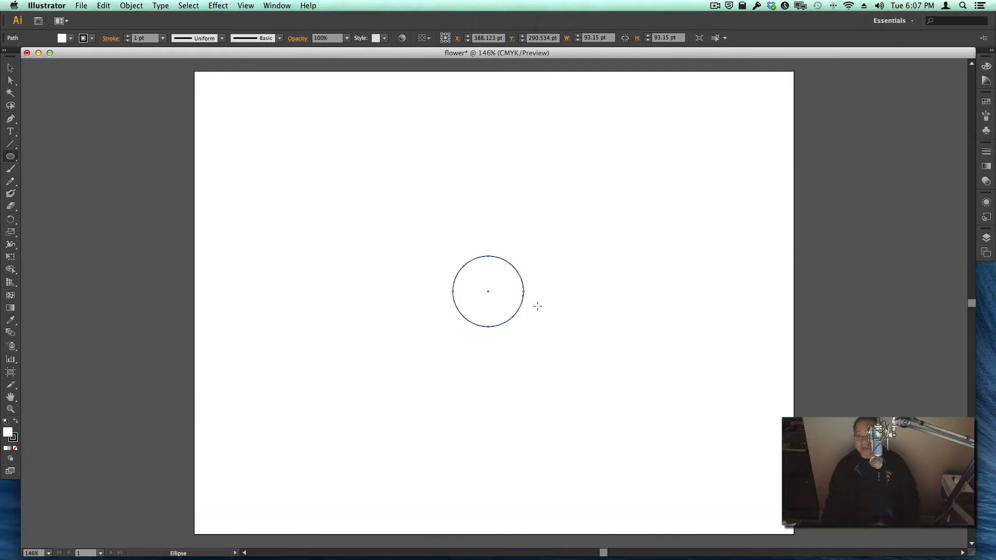
Fill the circle with the Orange, Yellow gradient preset and set the gradient type to Radial.
{"action": "left_click", "coordinate": [983, 168]}
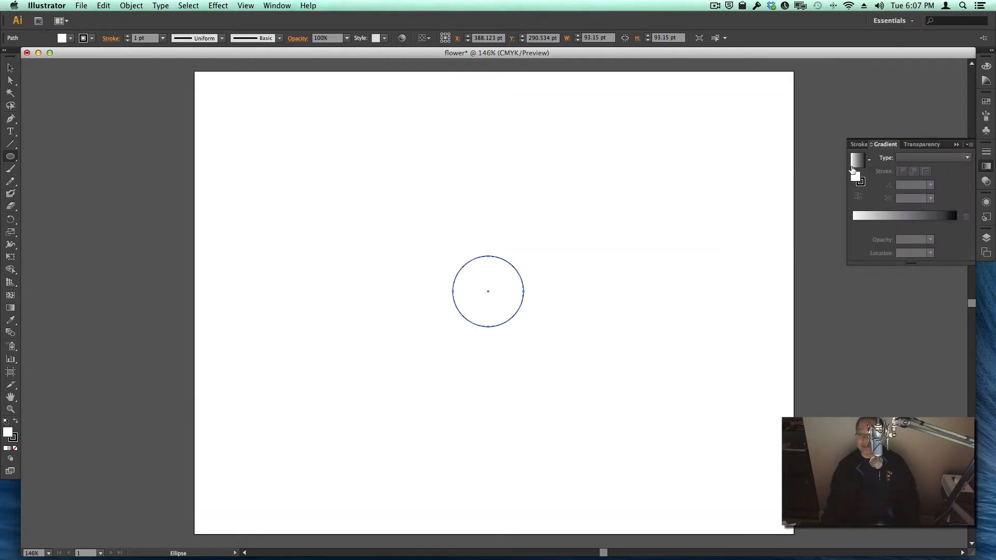
{"action": "left_click", "coordinate": [857, 162]}
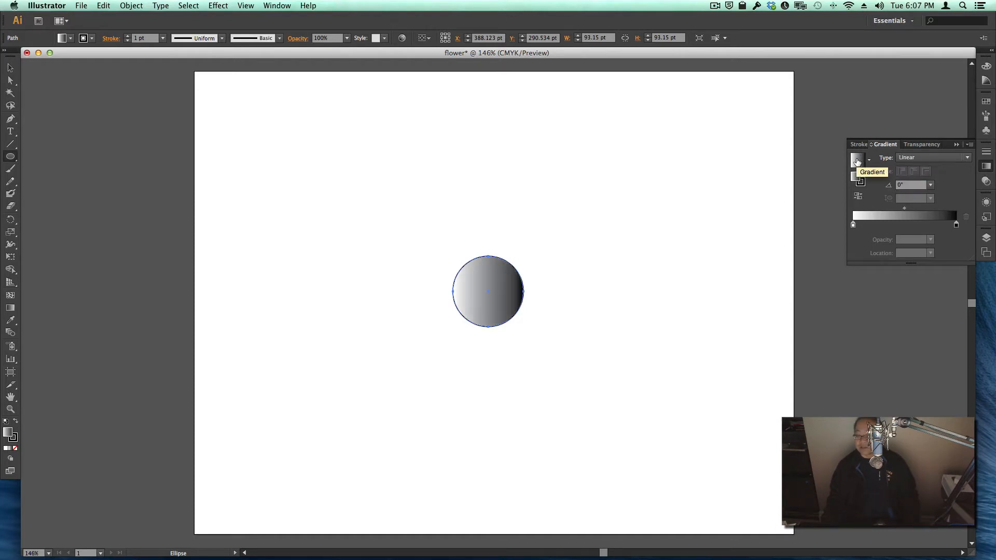
{"action": "left_click", "coordinate": [869, 161]}
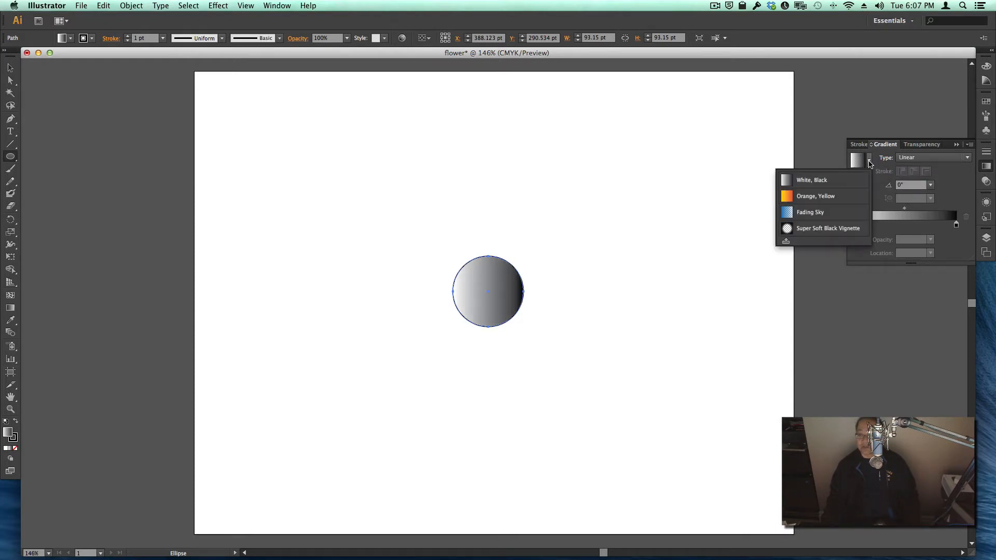
{"action": "left_click", "coordinate": [815, 197]}
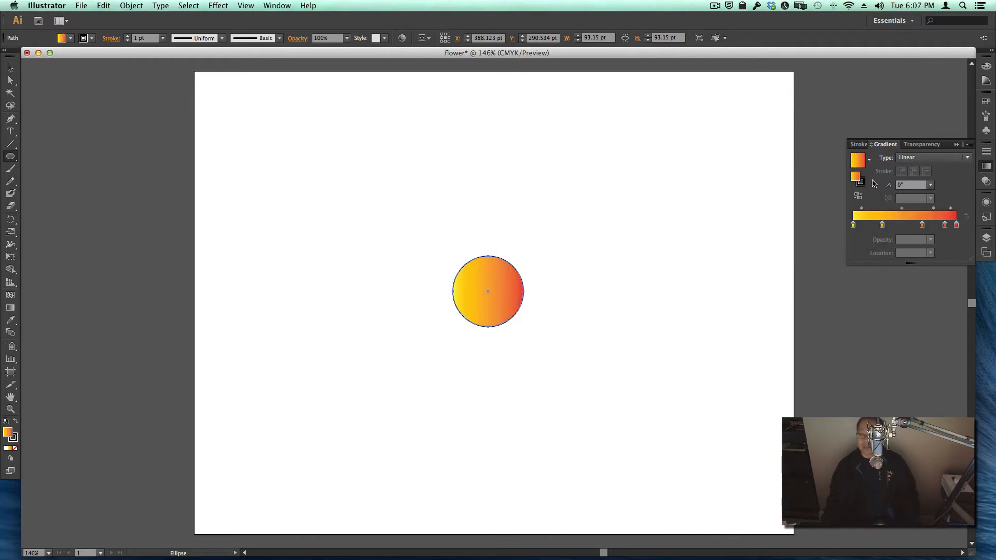
{"action": "left_click", "coordinate": [922, 160]}
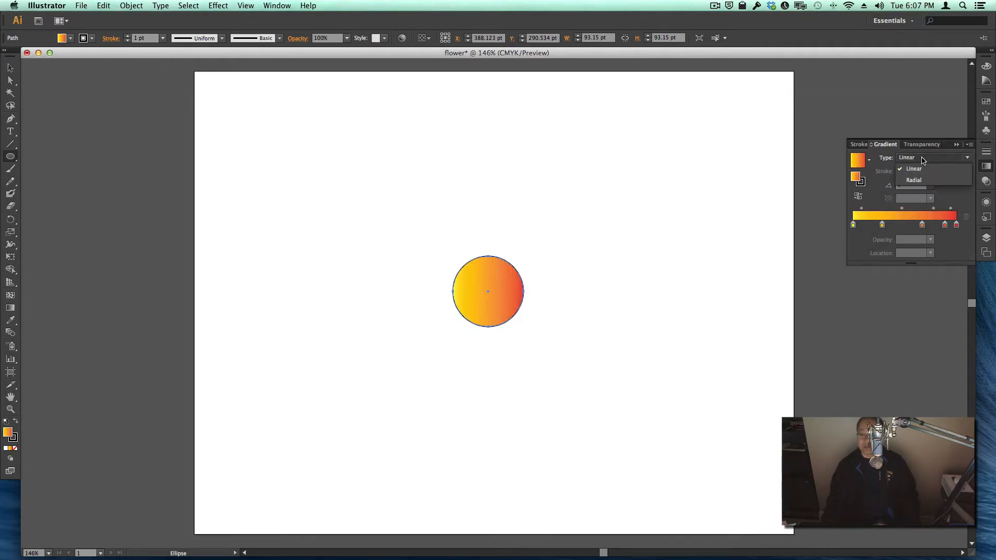
{"action": "left_click", "coordinate": [914, 181]}
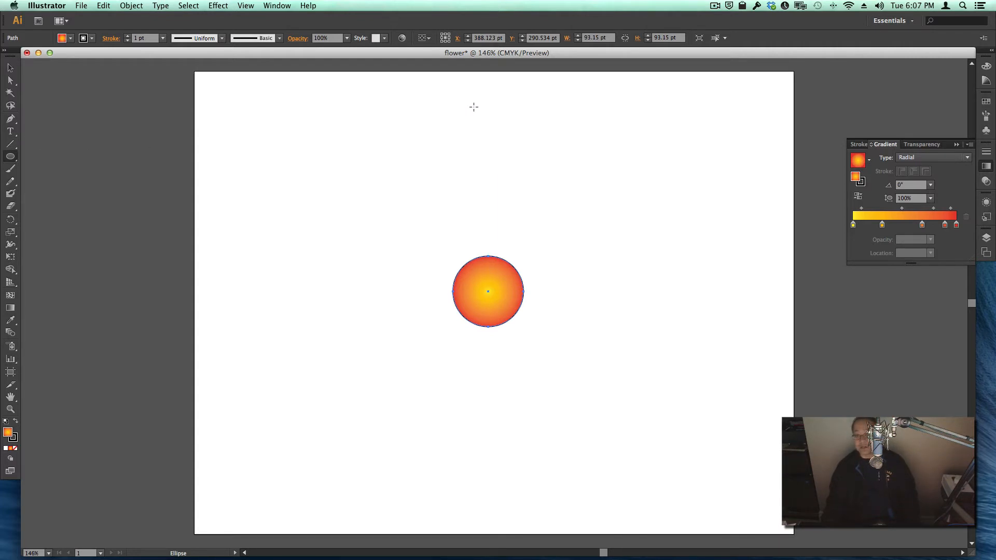
Draw a tall ellipse about 70 by 182 pt above the circle as a petal and set its gradient type to Linear.
{"action": "left_click_drag", "start_coordinate": [474, 107], "coordinate": [526, 245]}
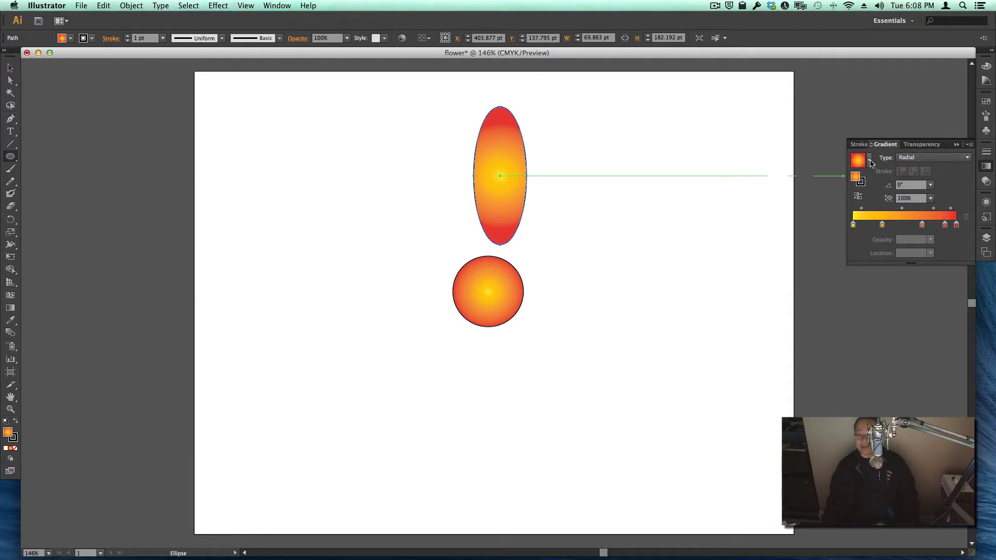
{"action": "left_click", "coordinate": [939, 157]}
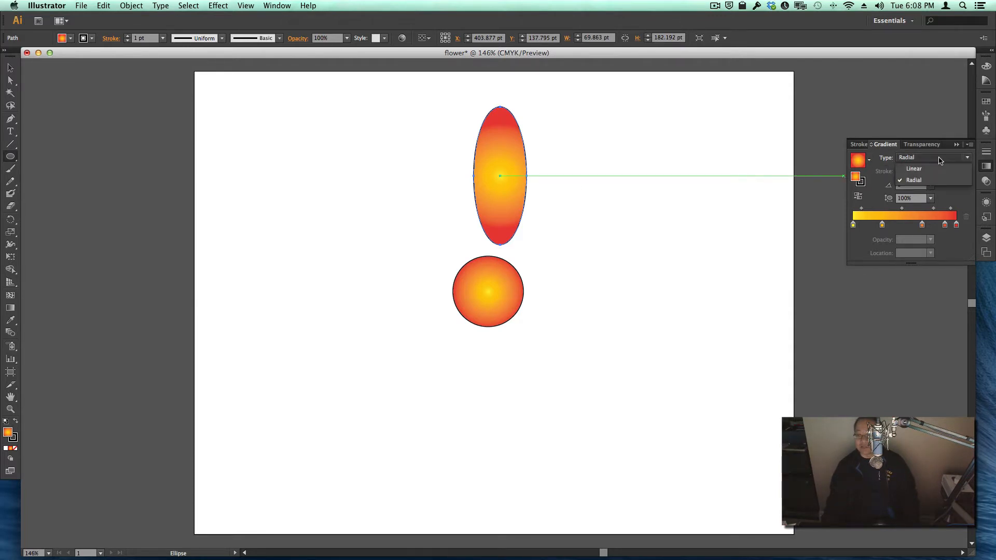
{"action": "left_click", "coordinate": [932, 172]}
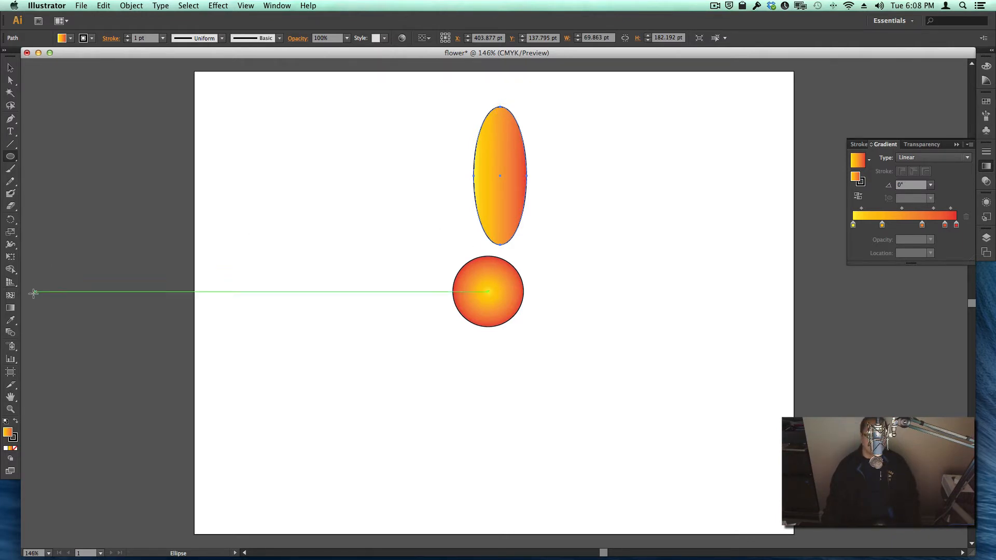
Reorient the petal's gradient vertically at -90° with the Gradient tool, running from yellow at its upper tip to red at its lower tip.
{"action": "left_click", "coordinate": [10, 309]}
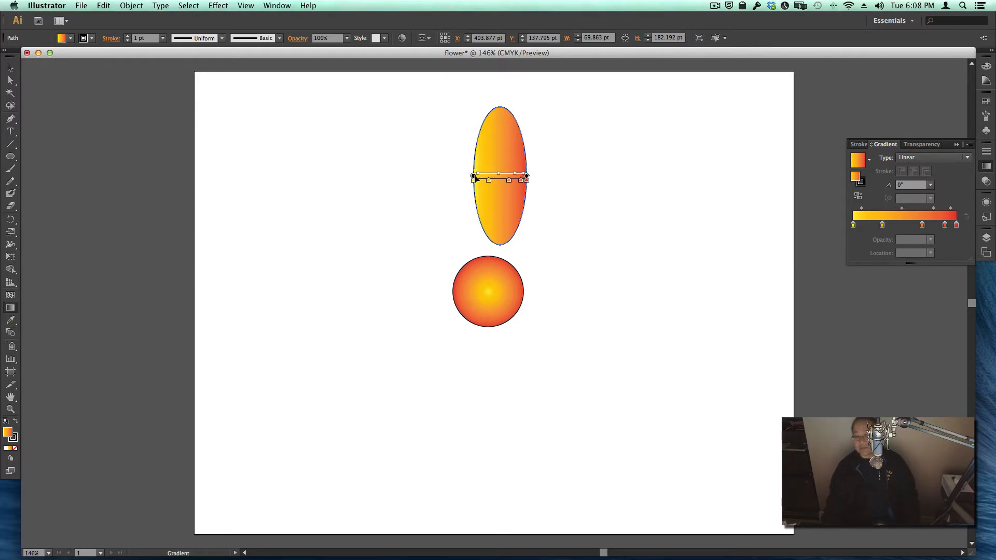
{"action": "left_click_drag", "start_coordinate": [474, 178], "coordinate": [501, 178]}
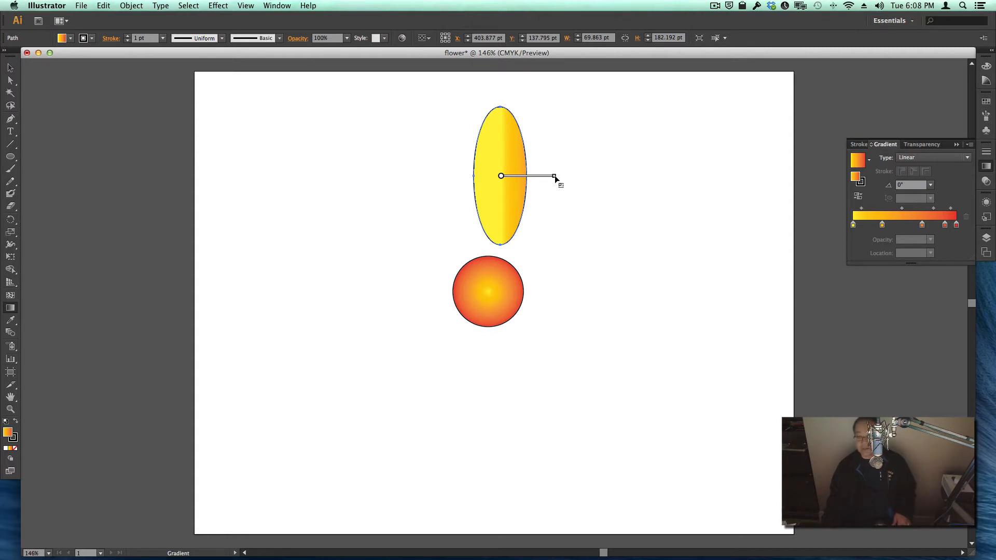
{"action": "key", "text": "alt"}
{"action": "mouse_move", "coordinate": [555, 178]}
{"action": "left_mouse_down"}
{"action": "mouse_move", "coordinate": [524, 232]}
{"action": "mouse_move", "coordinate": [500, 244]}
{"action": "left_mouse_up"}
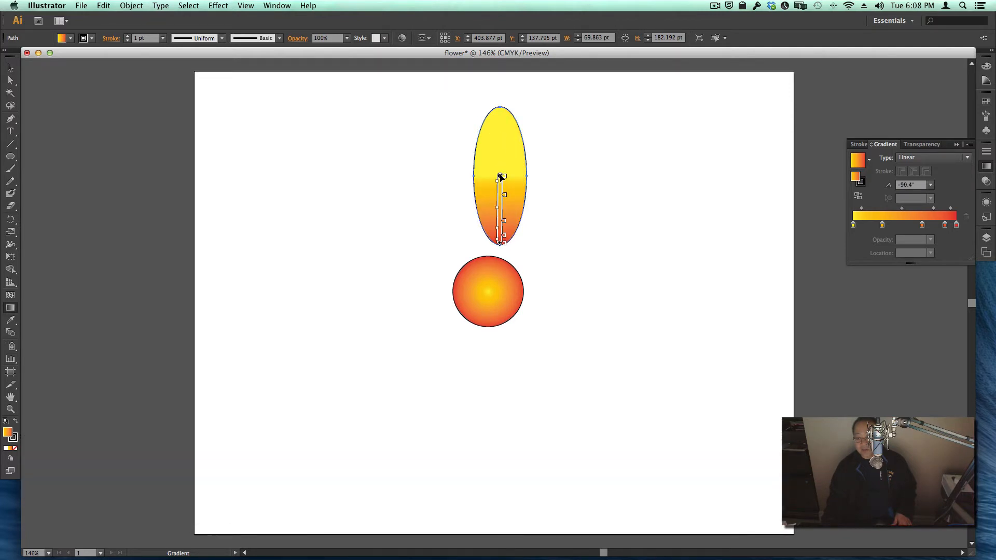
{"action": "left_click_drag", "start_coordinate": [500, 175], "coordinate": [500, 110]}
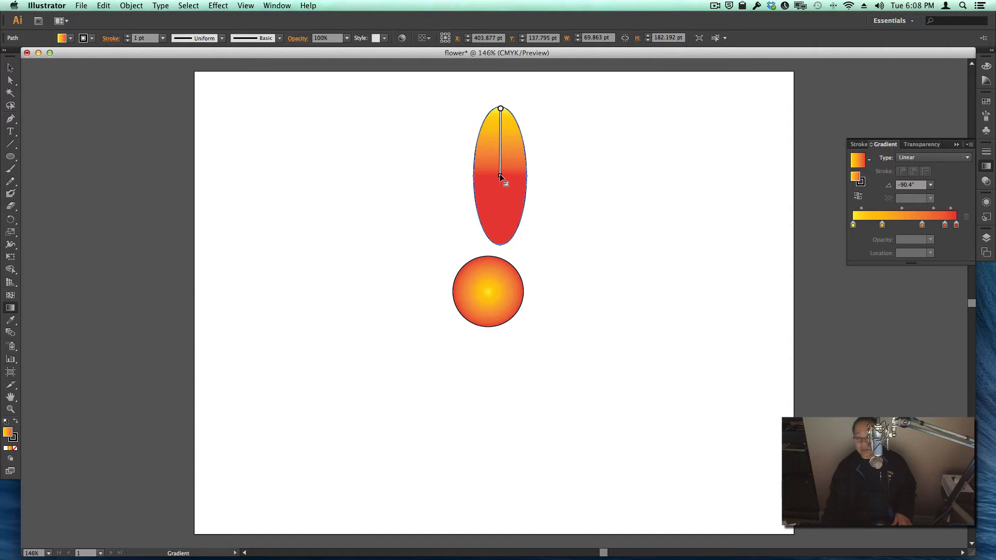
{"action": "left_click_drag", "start_coordinate": [500, 177], "coordinate": [500, 243]}
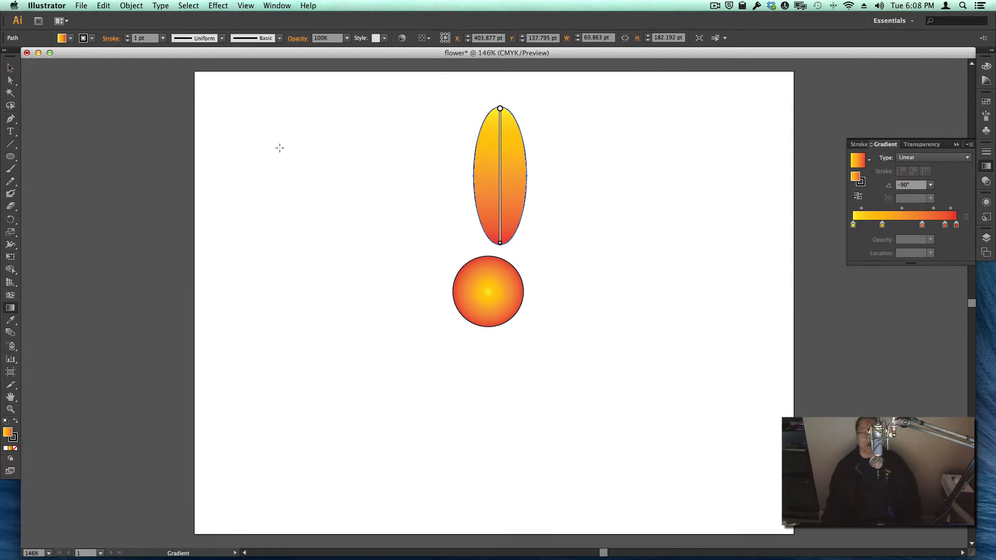
Select the petal and the circle together, align them to the artboard's horizontal centre, and deselect them.
{"action": "left_click", "coordinate": [12, 68]}
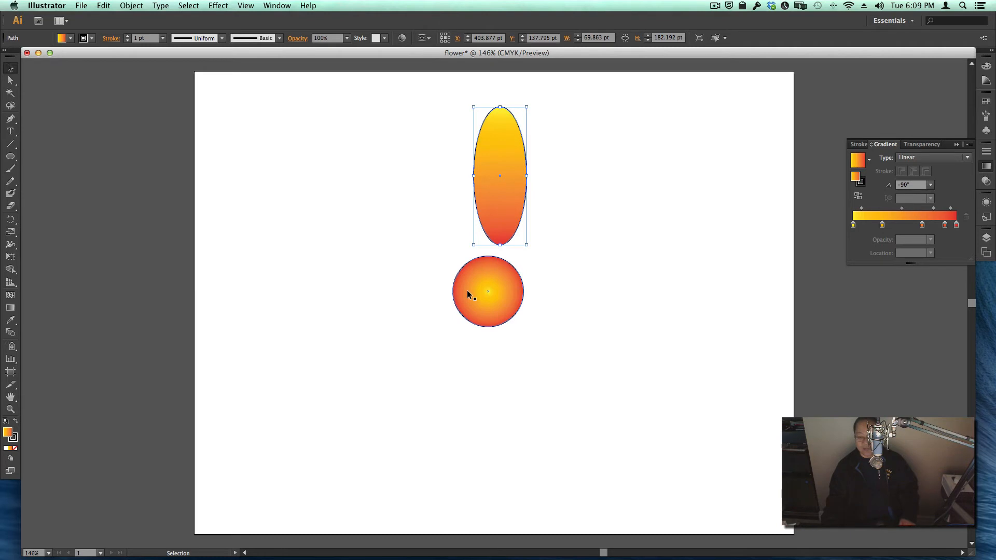
{"action": "key", "text": "shift"}
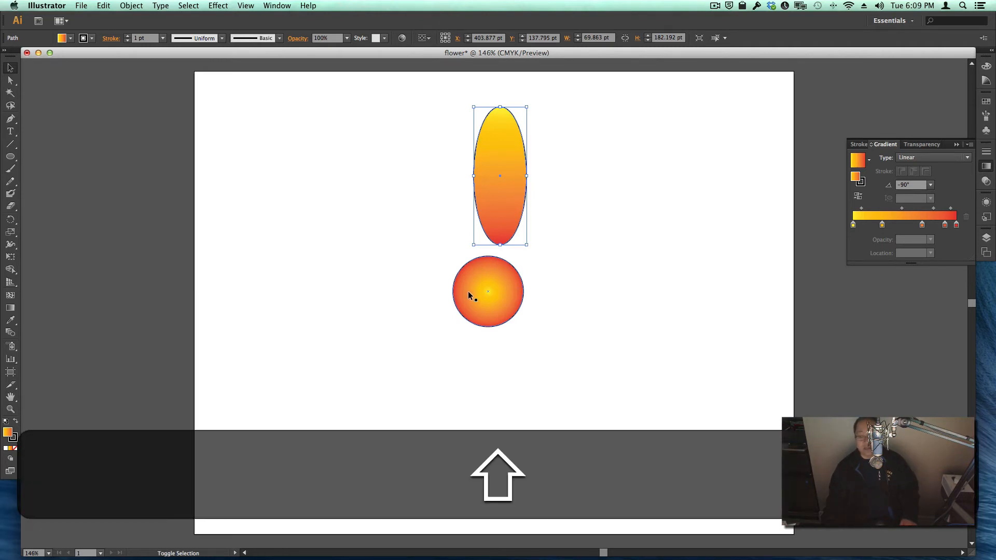
{"action": "left_click", "coordinate": [468, 294], "text": "shift"}
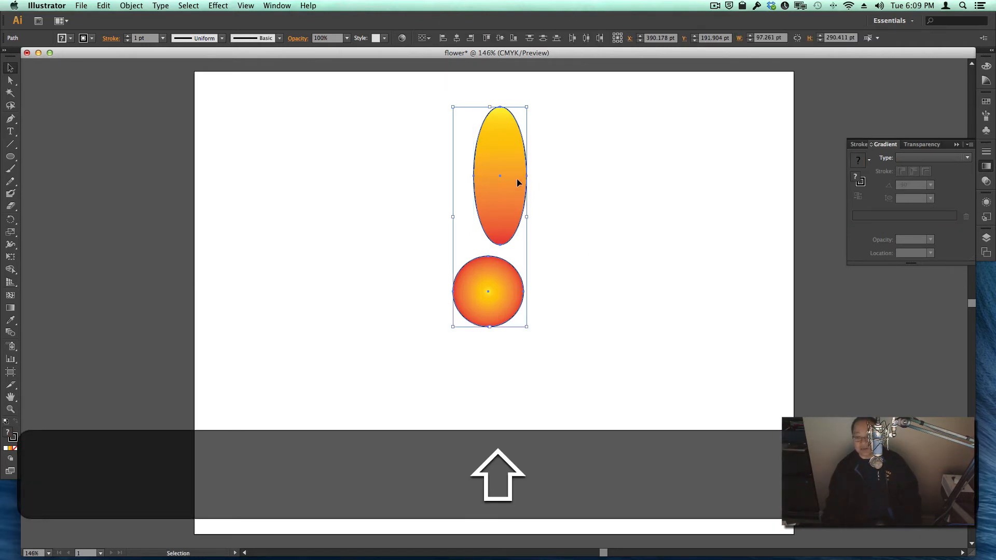
{"action": "left_click", "coordinate": [457, 38]}
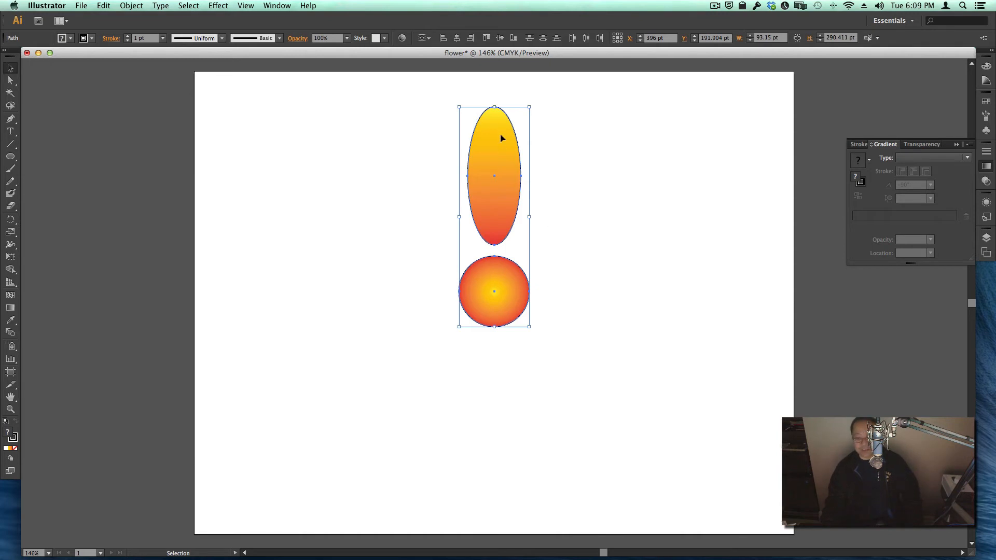
{"action": "left_click", "coordinate": [588, 146]}
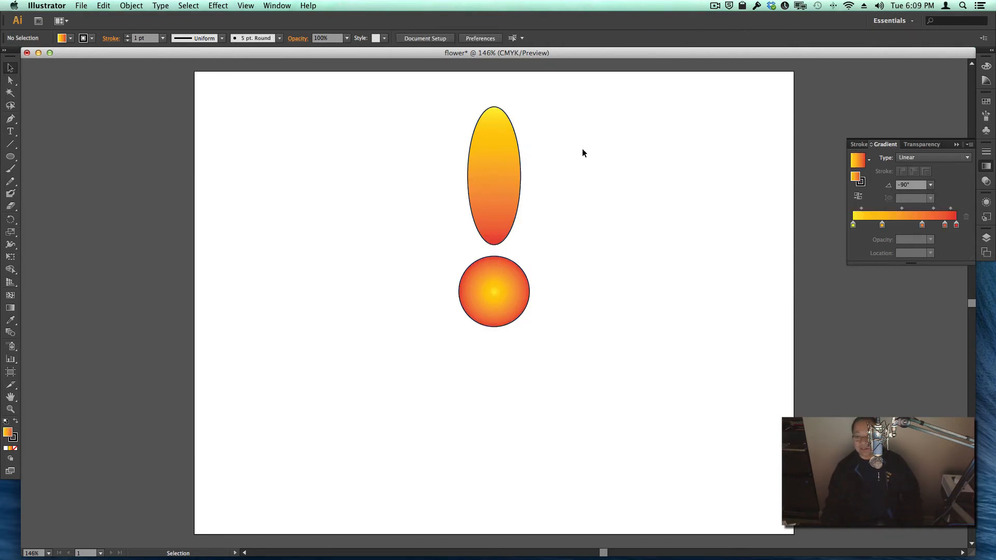
Make a rotated copy of the petal around the circle's centre, using an angle of 360/15.
{"action": "left_click", "coordinate": [510, 158]}
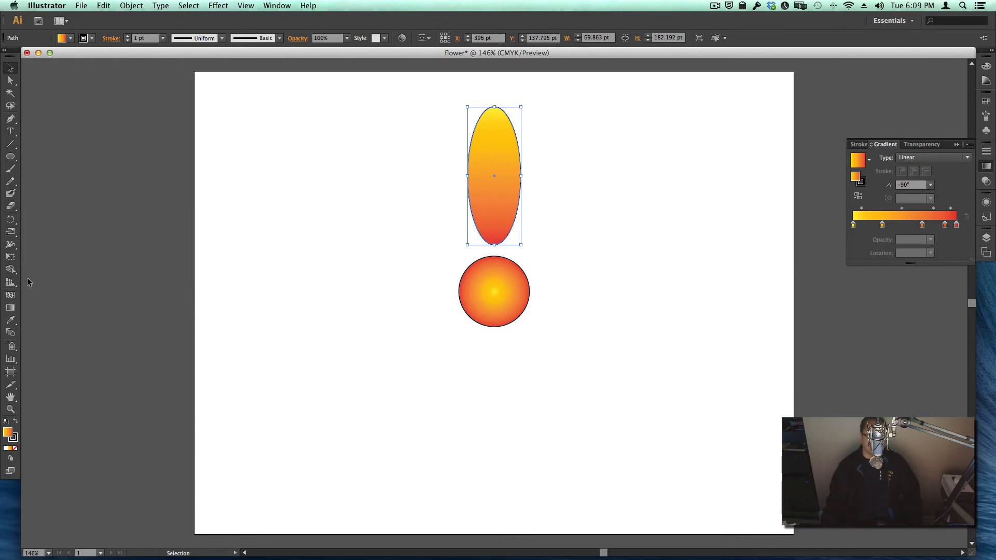
{"action": "left_click", "coordinate": [10, 220]}
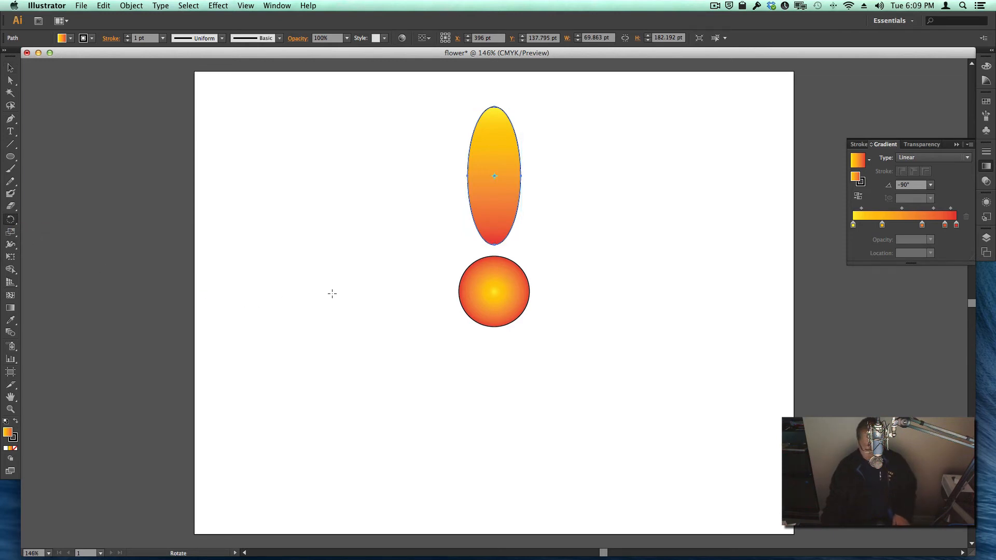
{"action": "key", "text": "alt"}
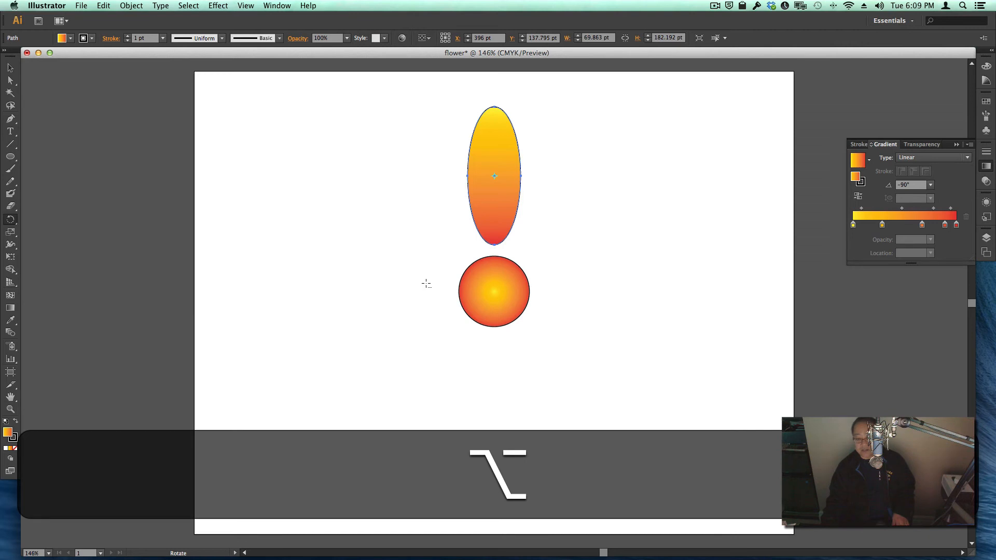
{"action": "left_click", "coordinate": [495, 292], "text": "alt"}
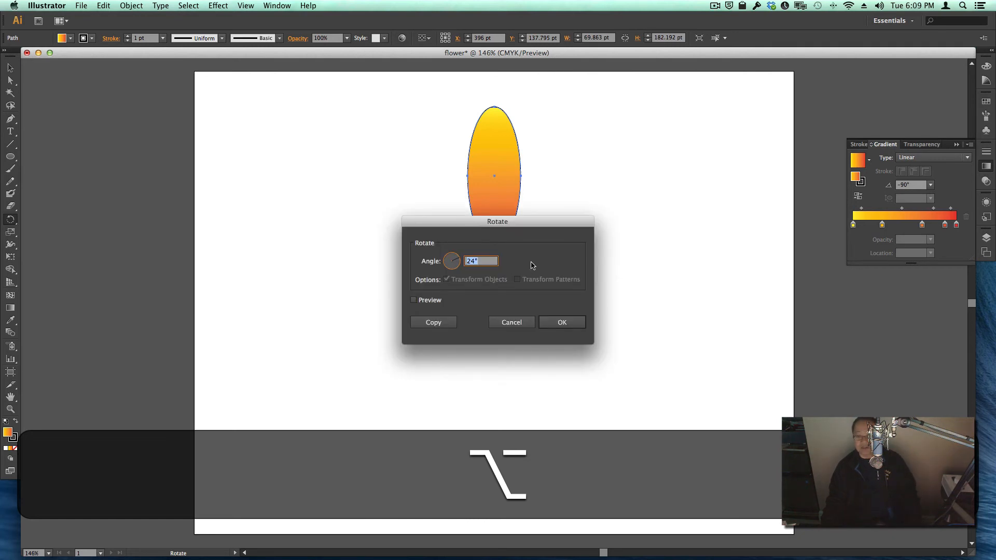
{"action": "left_click", "coordinate": [480, 260]}
{"action": "left_click_drag", "start_coordinate": [480, 260], "coordinate": [459, 262]}
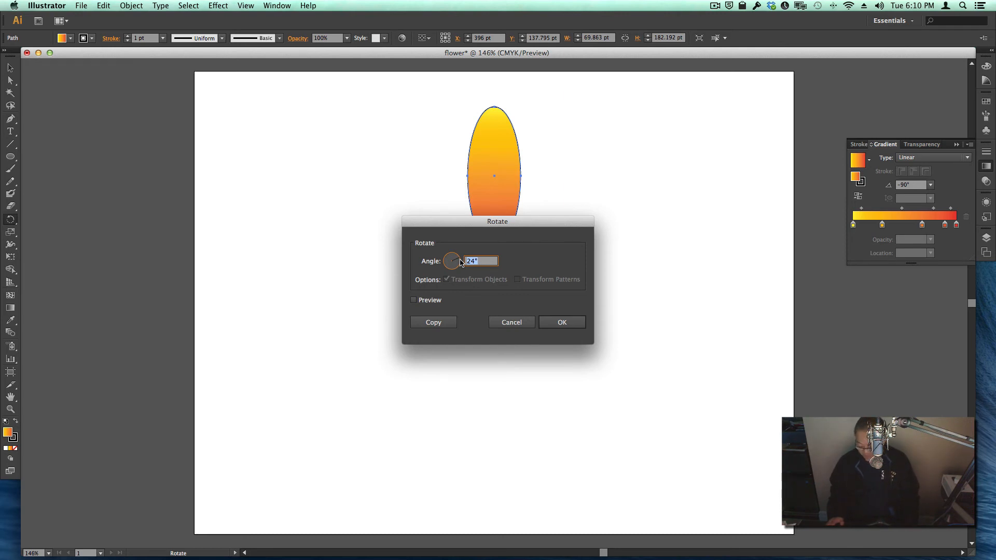
{"action": "type", "text": "360"}
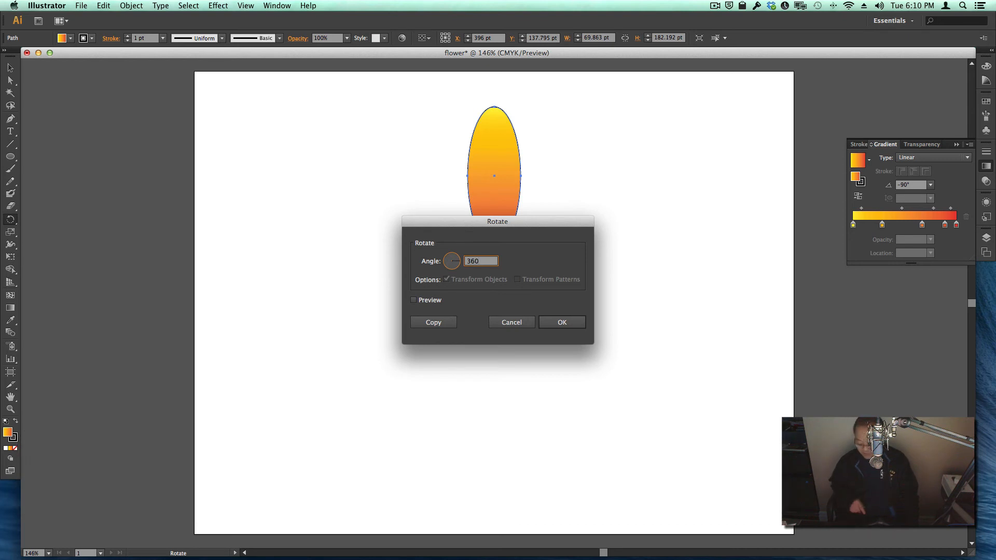
{"action": "type", "text": "/"}
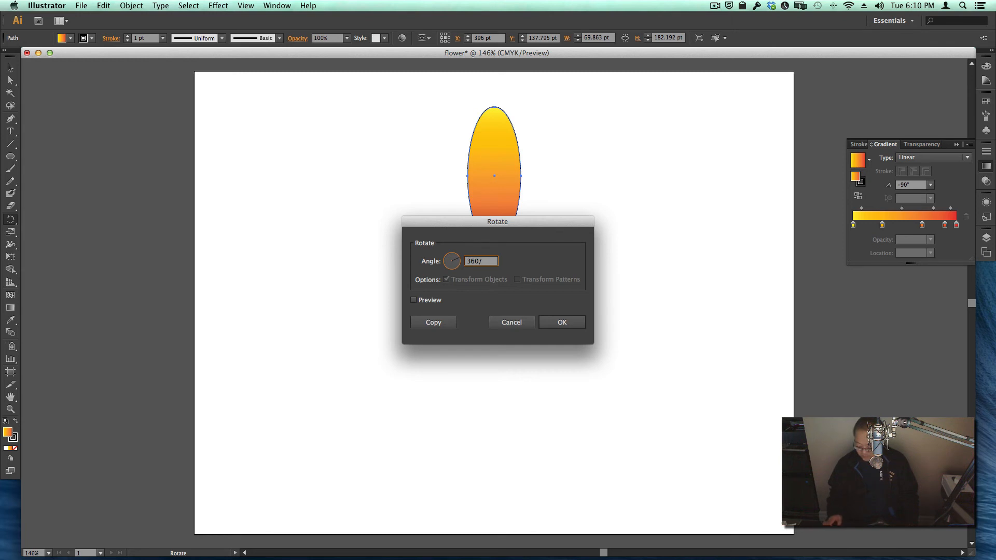
{"action": "type", "text": "15"}
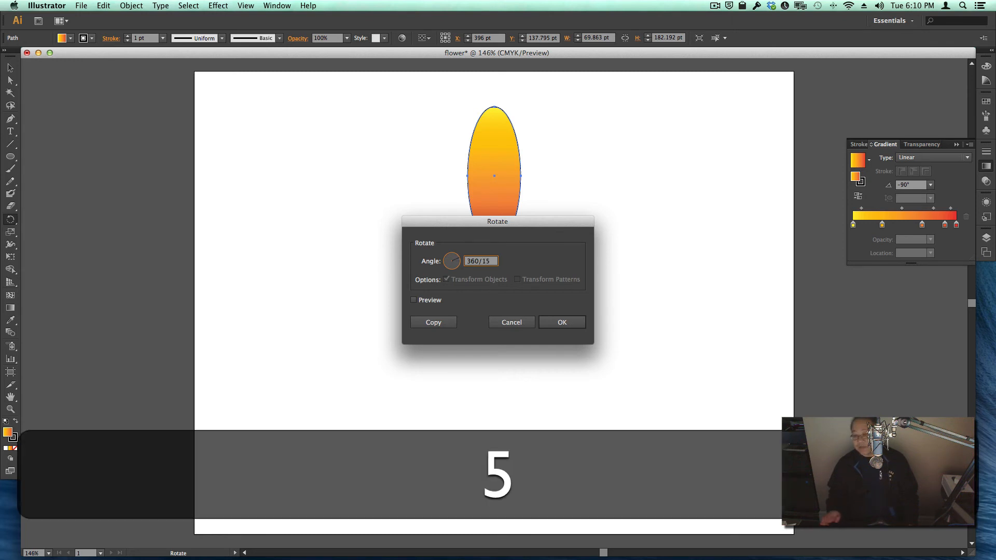
{"action": "left_click", "coordinate": [435, 322]}
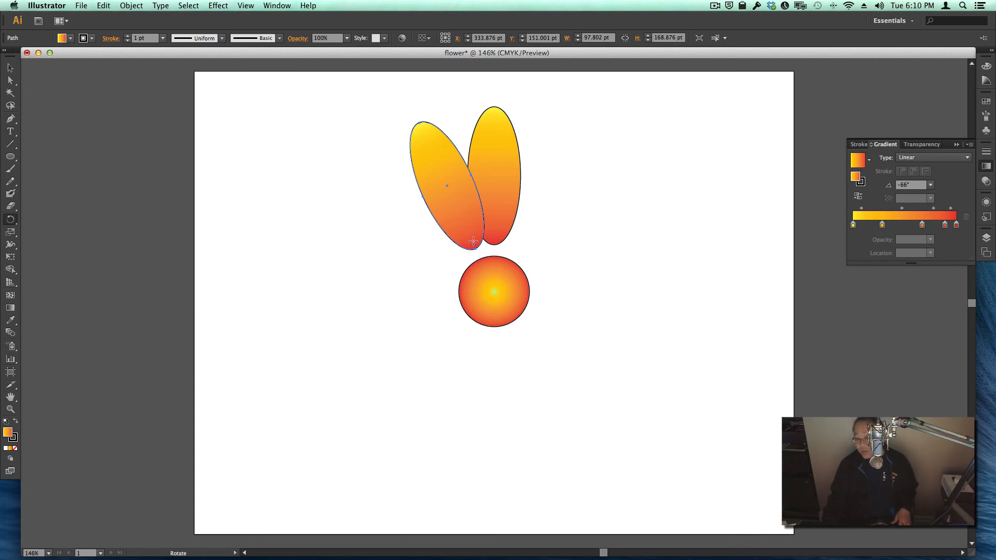
Make thirteen more petal copies, each rotated 24° from the previous one around the circle's centre, to complete the ring of fifteen petals.
{"action": "key", "text": "alt"}
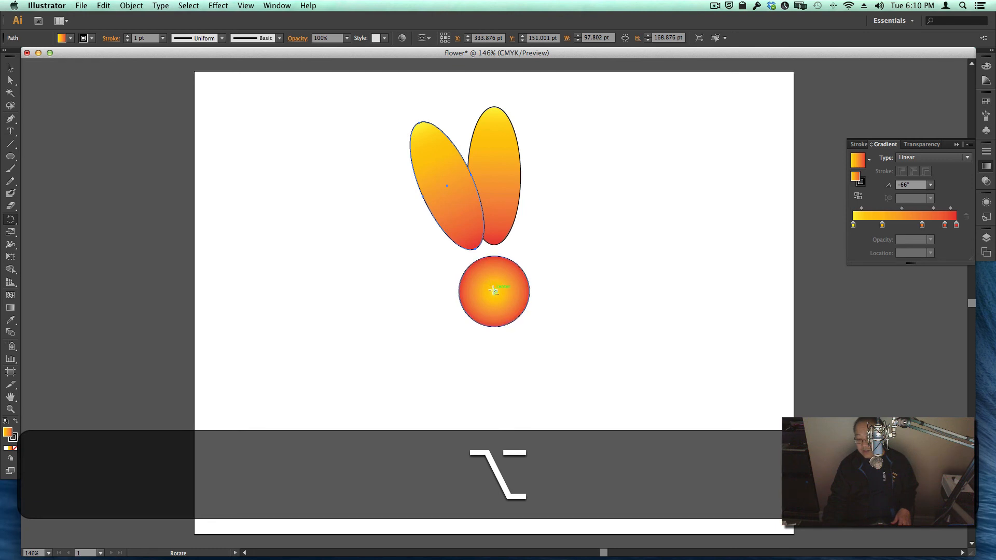
{"action": "left_click", "coordinate": [494, 292], "text": "alt"}
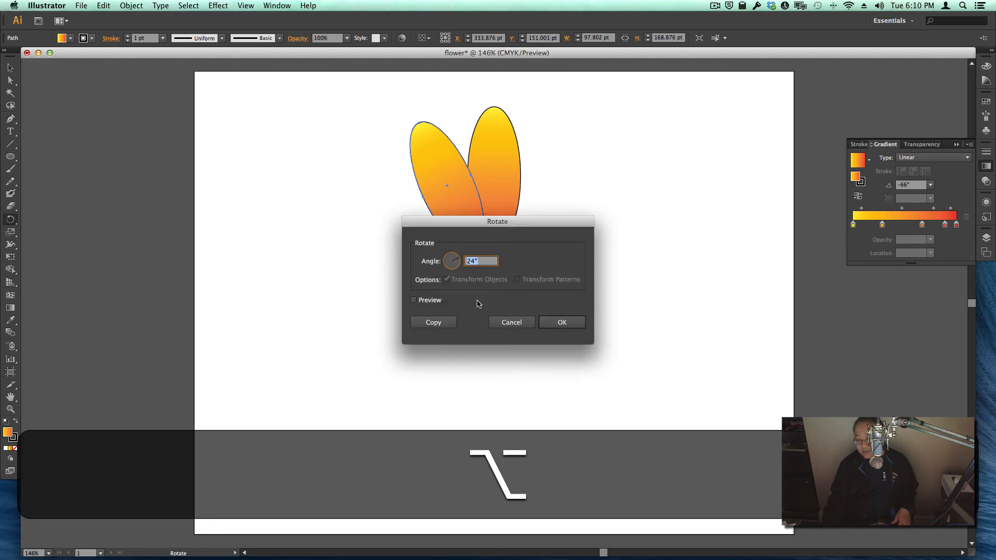
{"action": "left_click", "coordinate": [430, 322]}
{"action": "key", "text": "alt"}
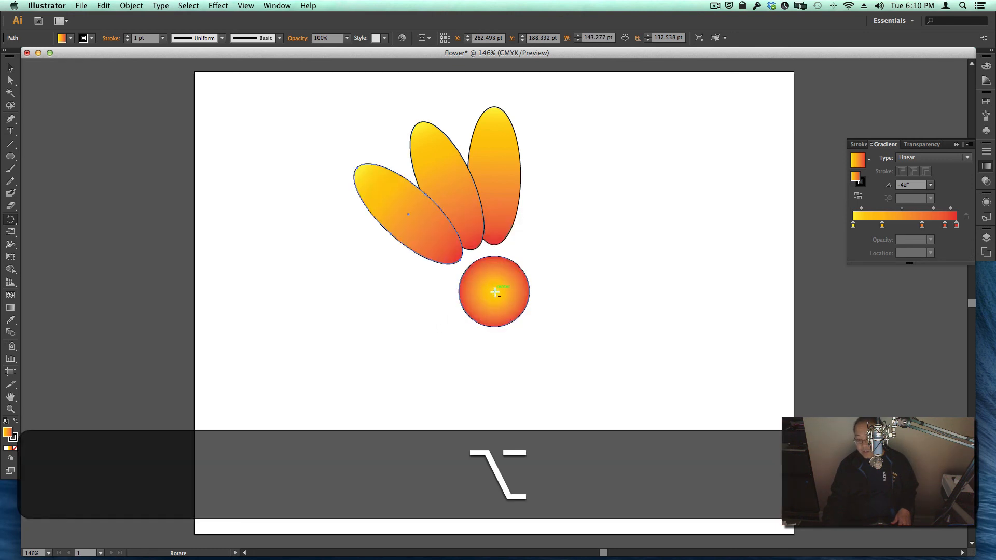
{"action": "left_click", "coordinate": [495, 292], "text": "alt"}
{"action": "left_click", "coordinate": [432, 322]}
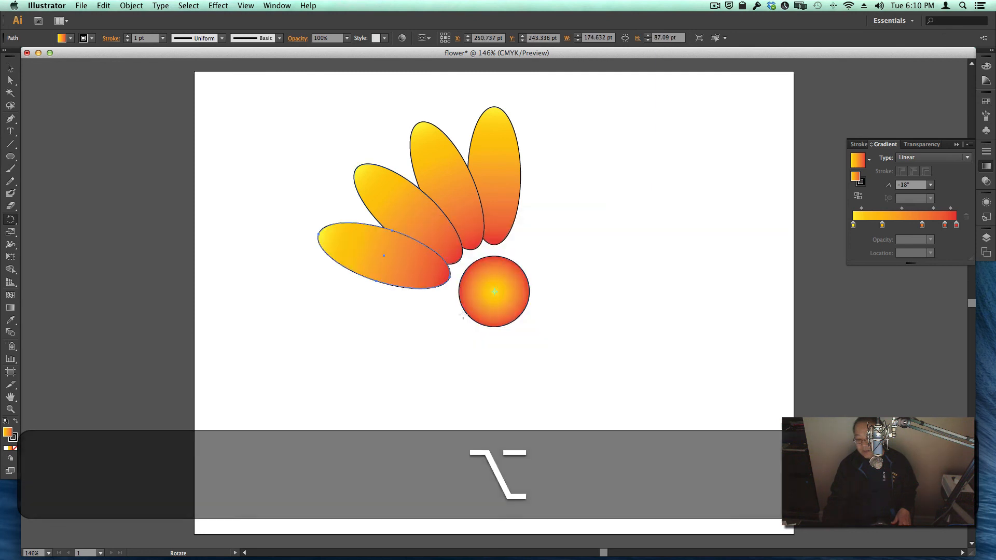
{"action": "left_click", "coordinate": [493, 293], "text": "alt"}
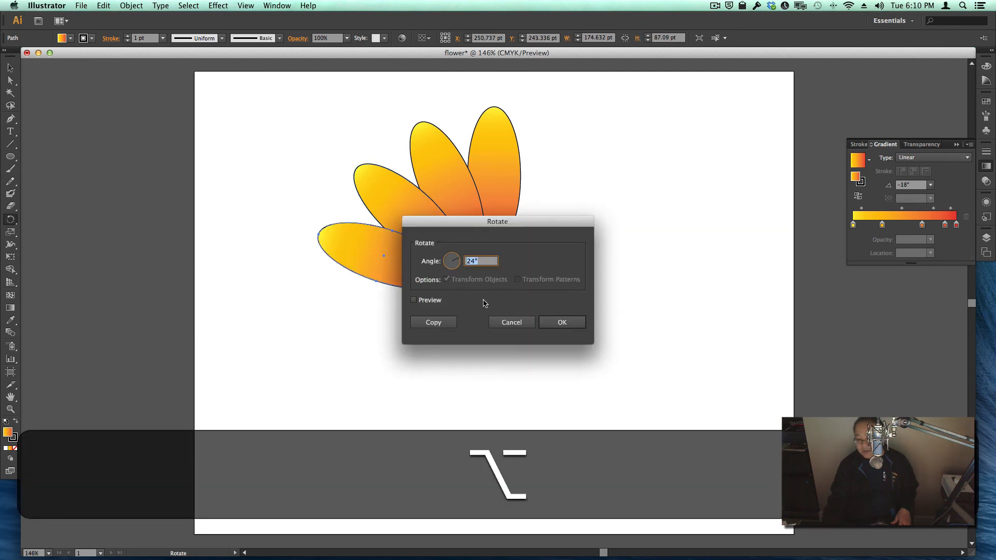
{"action": "left_click", "coordinate": [435, 323]}
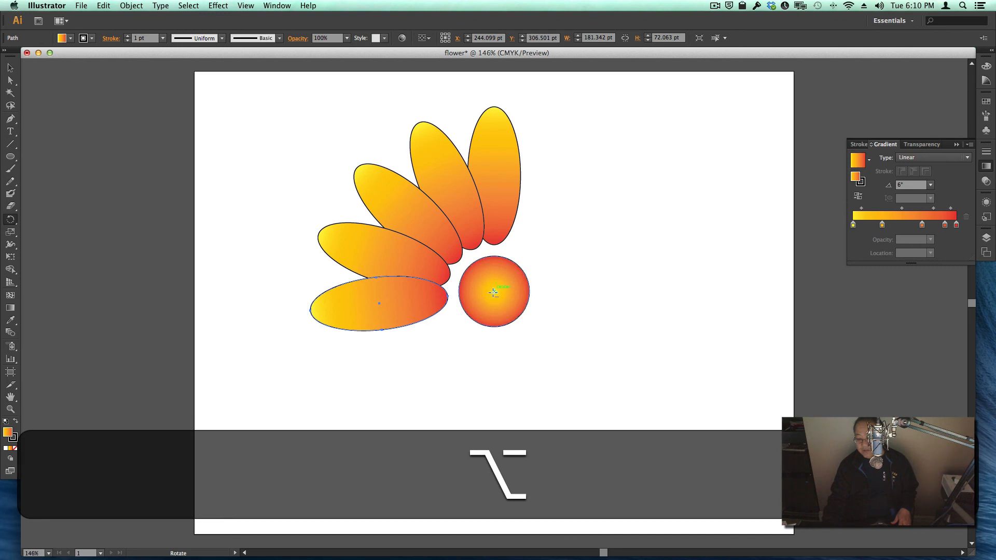
{"action": "left_click", "coordinate": [493, 292], "text": "alt"}
{"action": "left_click", "coordinate": [440, 324]}
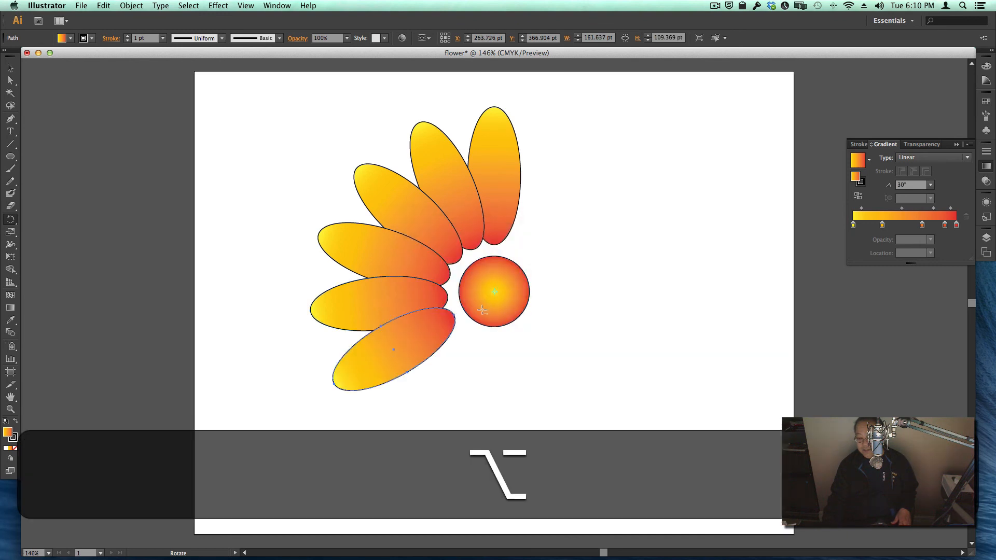
{"action": "left_click", "coordinate": [493, 293], "text": "alt"}
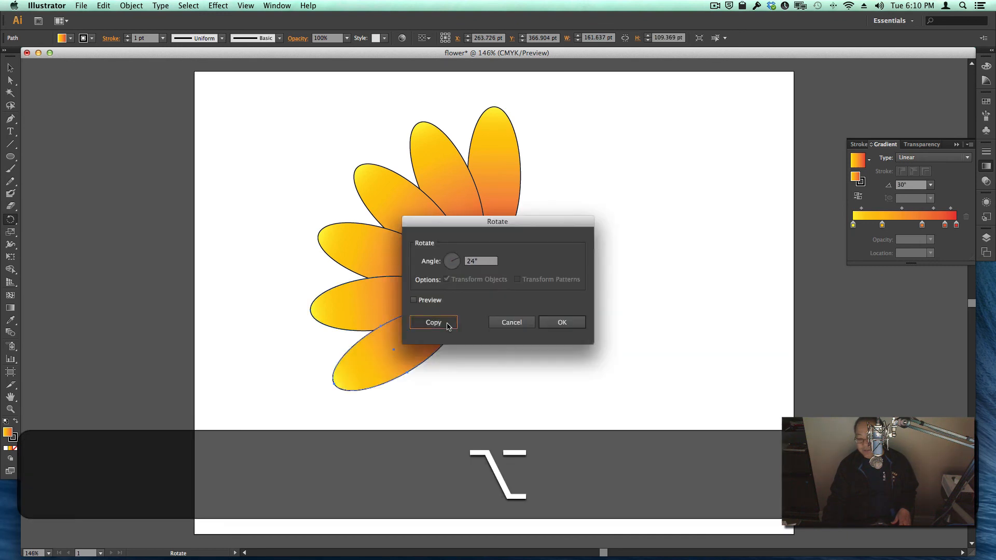
{"action": "left_click", "coordinate": [439, 325]}
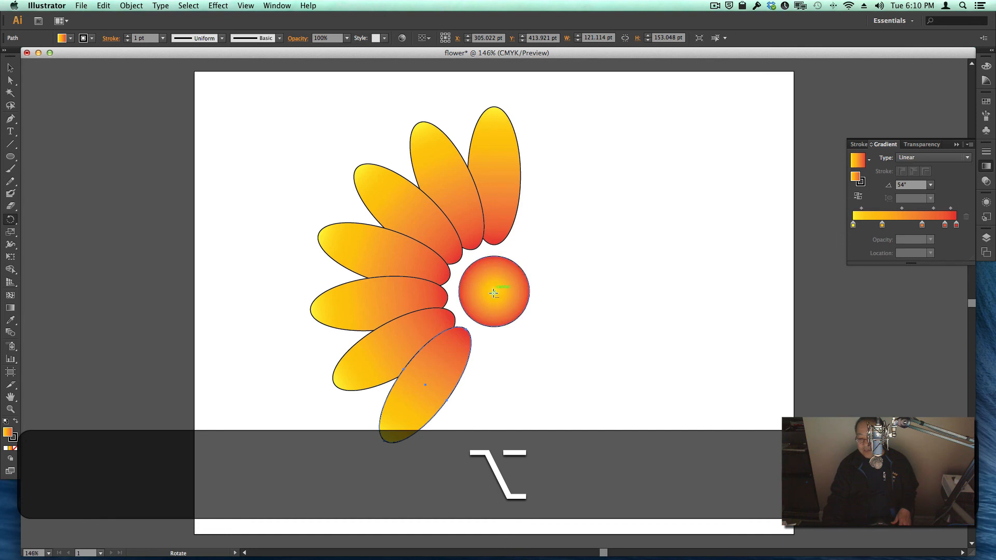
{"action": "left_click", "coordinate": [494, 294], "text": "alt"}
{"action": "left_click", "coordinate": [448, 326]}
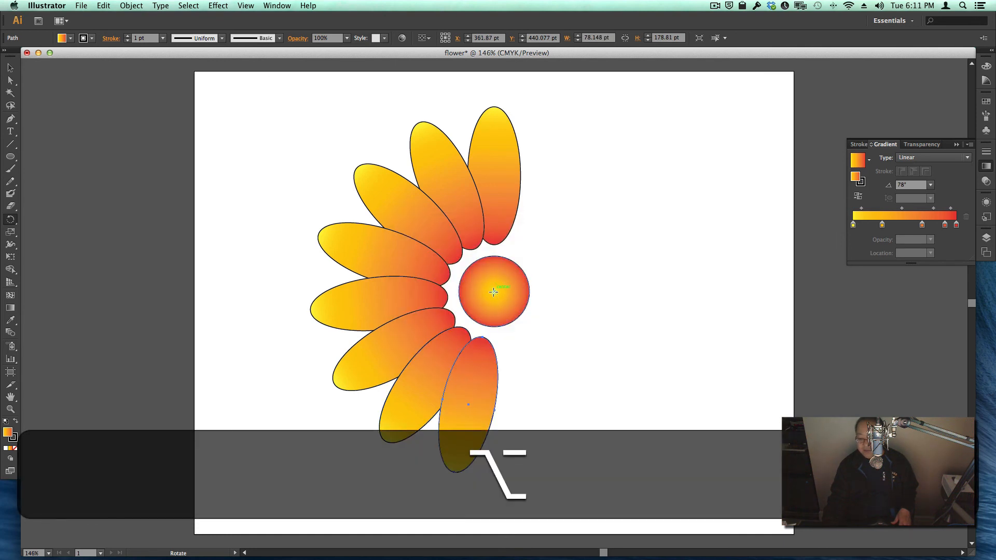
{"action": "left_click", "coordinate": [493, 292], "text": "alt"}
{"action": "left_click", "coordinate": [433, 326]}
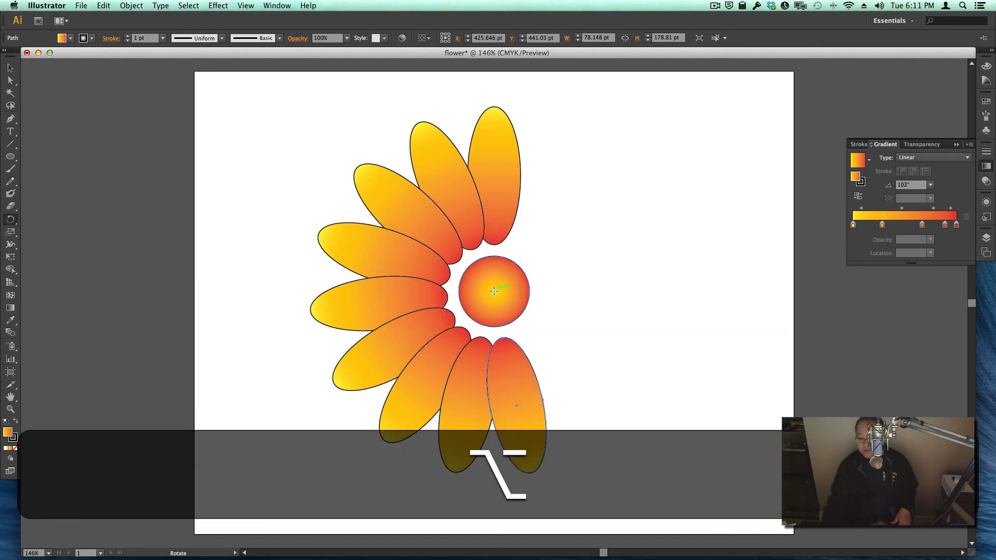
{"action": "left_click", "coordinate": [493, 291], "text": "alt"}
{"action": "left_click", "coordinate": [433, 325]}
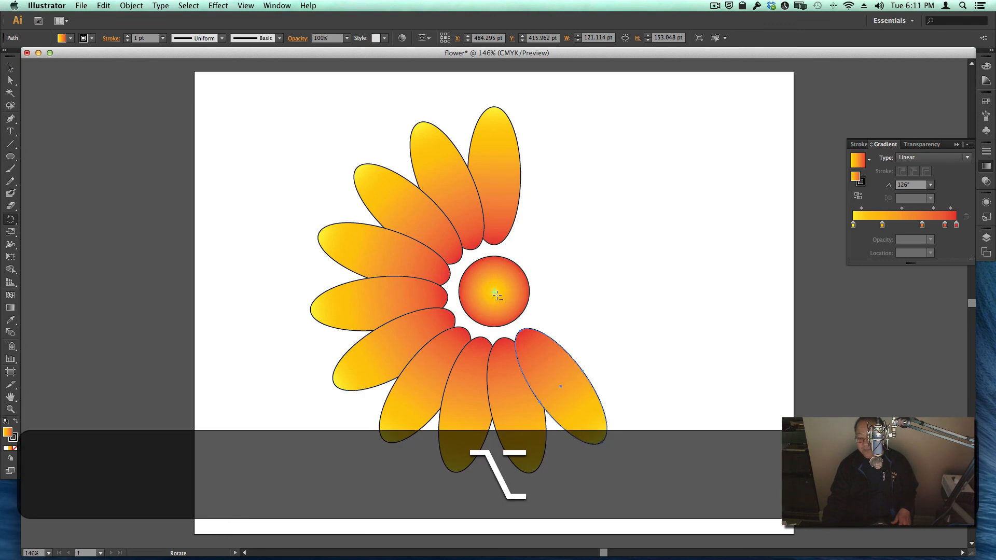
{"action": "left_click", "coordinate": [494, 291], "text": "alt"}
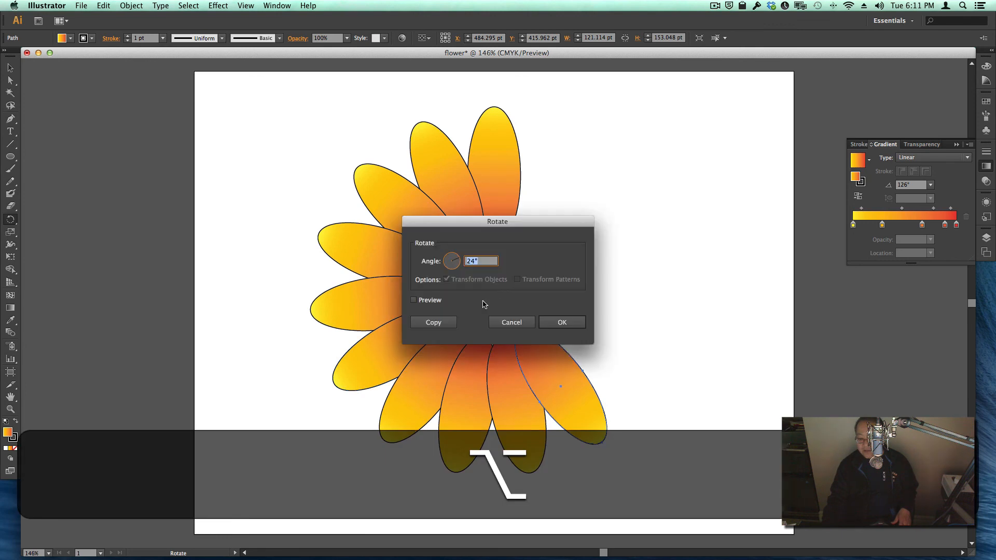
{"action": "left_click", "coordinate": [434, 324]}
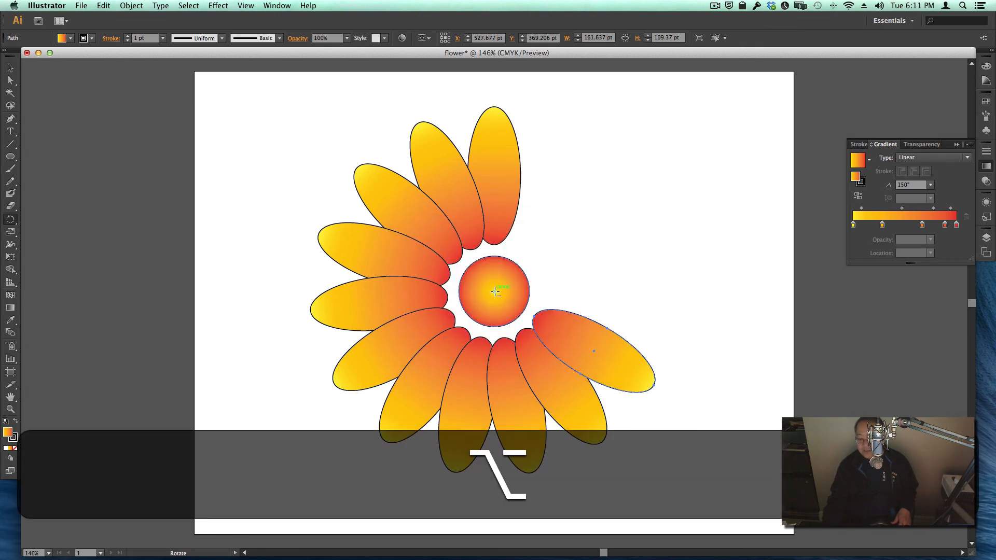
{"action": "left_click", "coordinate": [495, 291], "text": "alt"}
{"action": "left_click", "coordinate": [437, 323]}
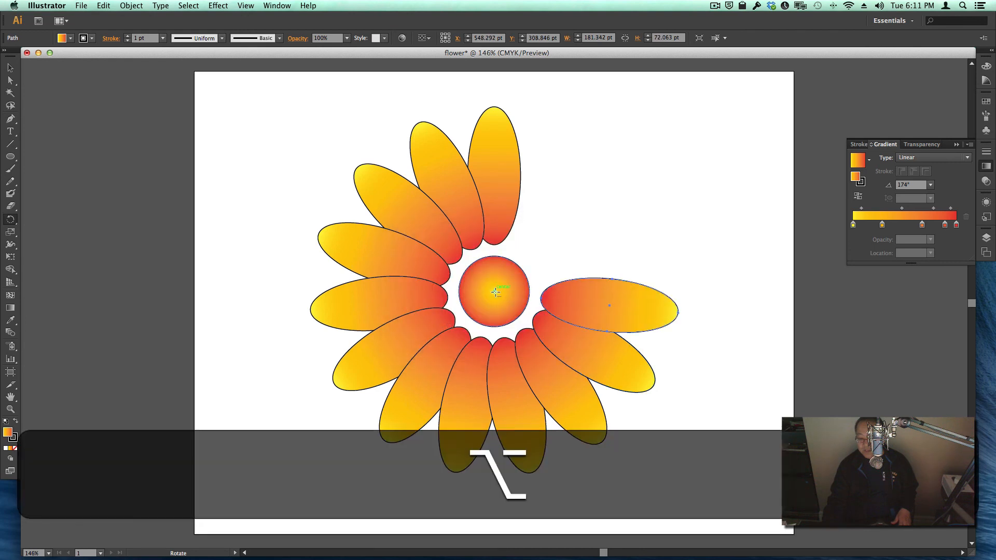
{"action": "left_click", "coordinate": [494, 292], "text": "alt"}
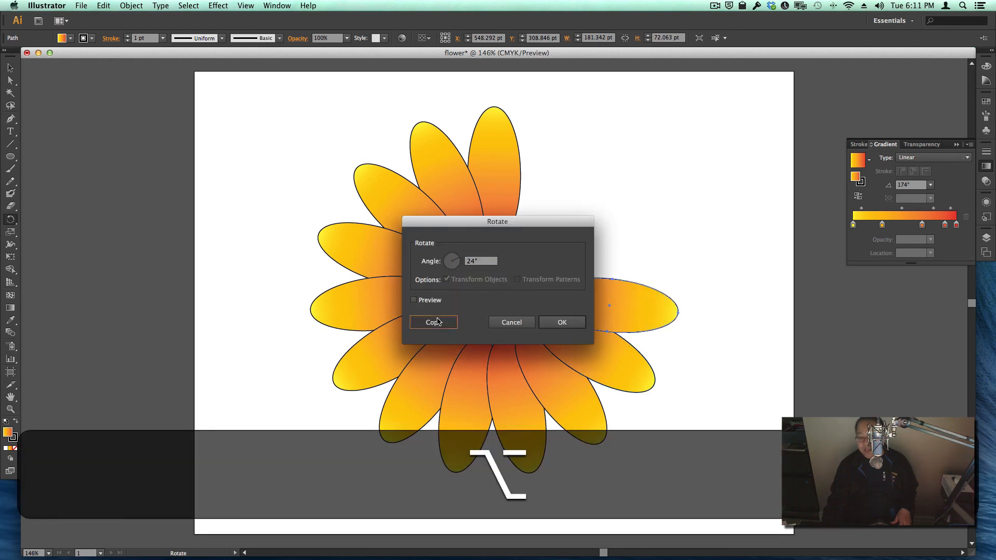
{"action": "left_click", "coordinate": [439, 323]}
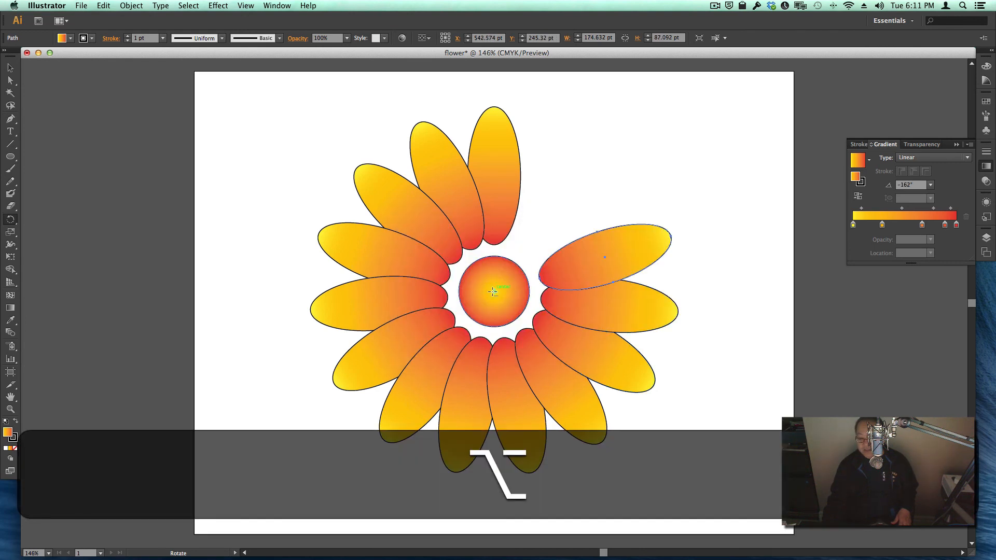
{"action": "left_click", "coordinate": [492, 291], "text": "alt"}
{"action": "left_click", "coordinate": [439, 322]}
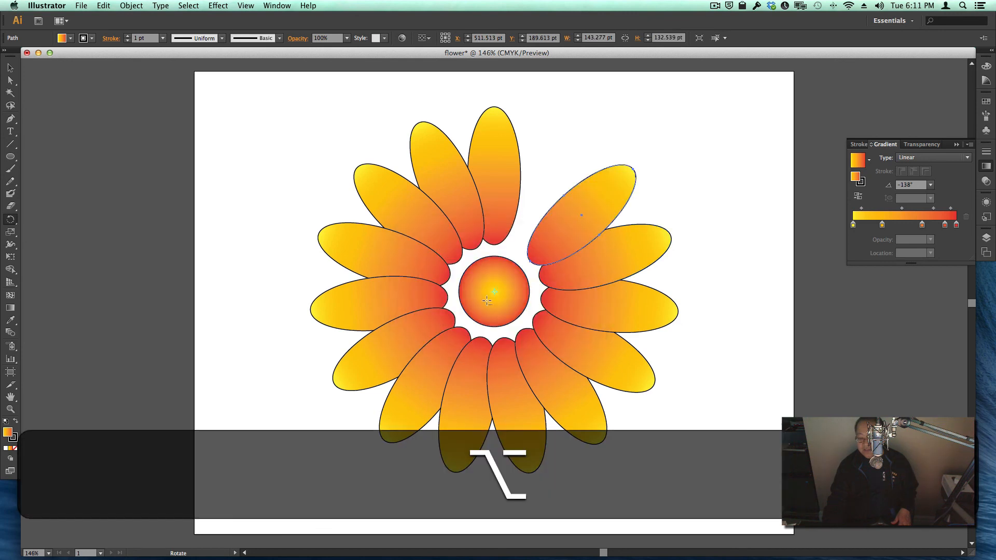
{"action": "left_click", "coordinate": [493, 293], "text": "alt"}
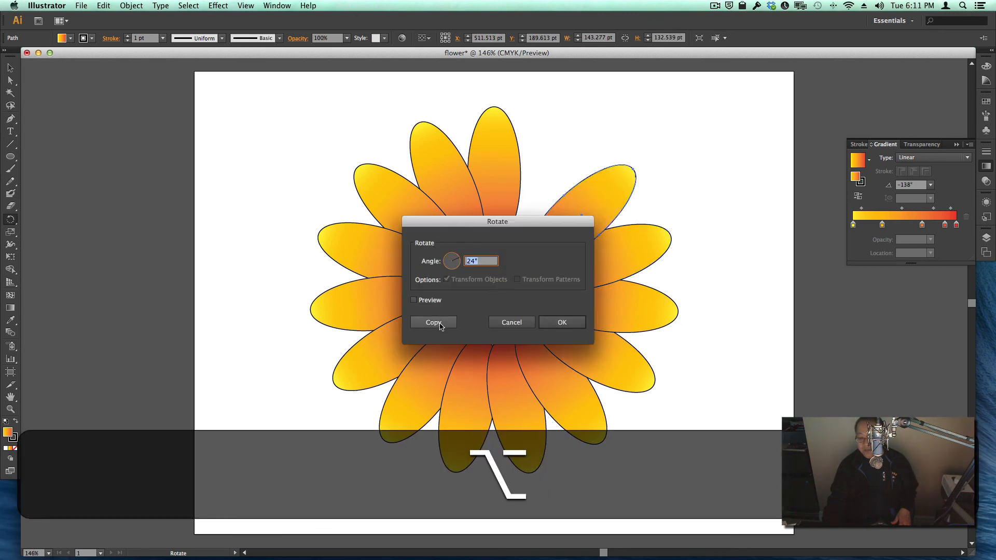
{"action": "left_click", "coordinate": [434, 322]}
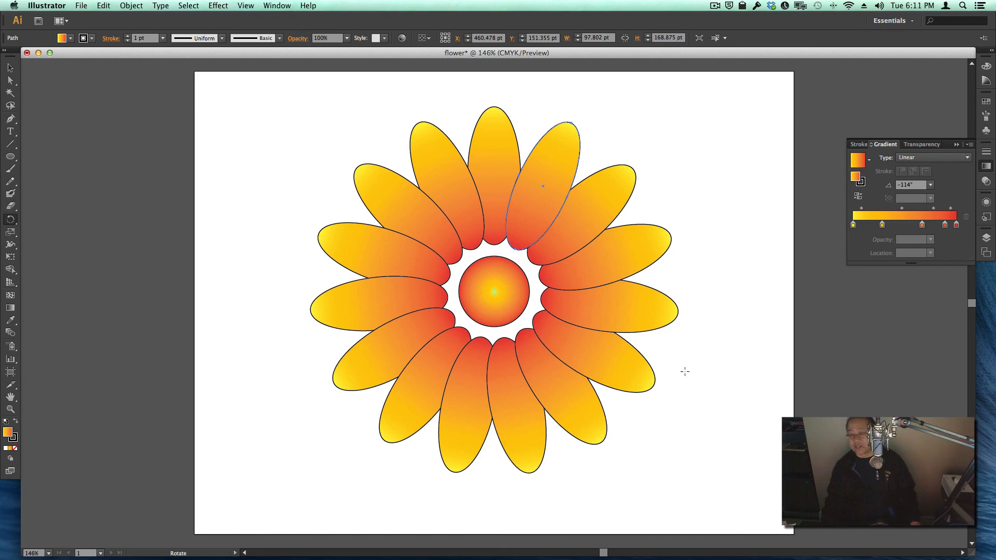